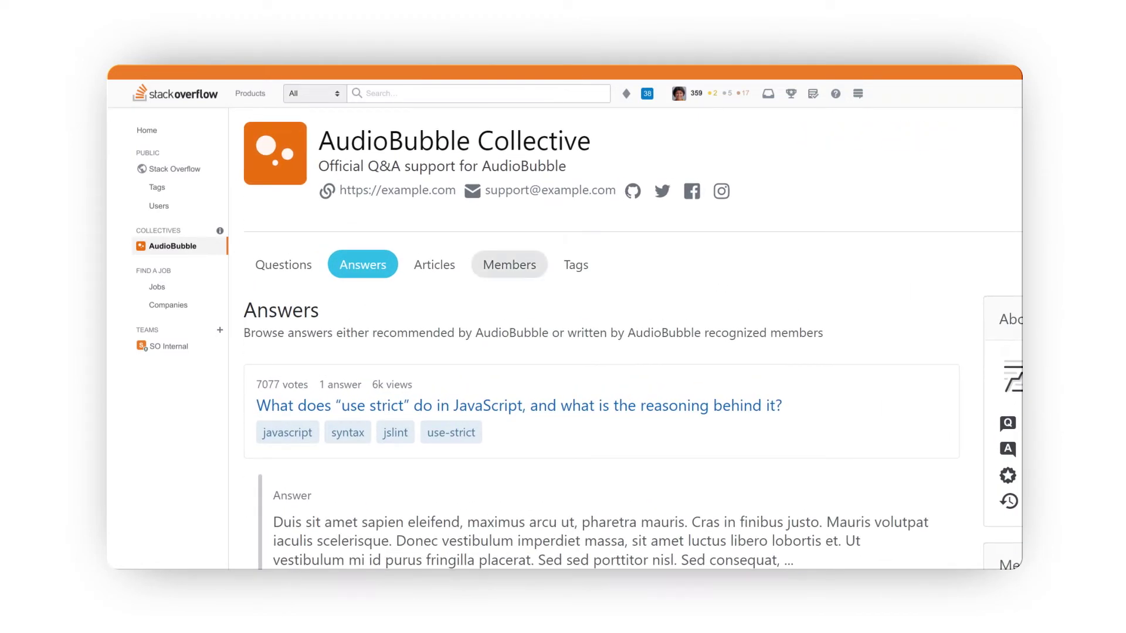
# Show the Members leaderboard ranking the AudioBubble Collective's contributors
pyautogui.click(510, 265)
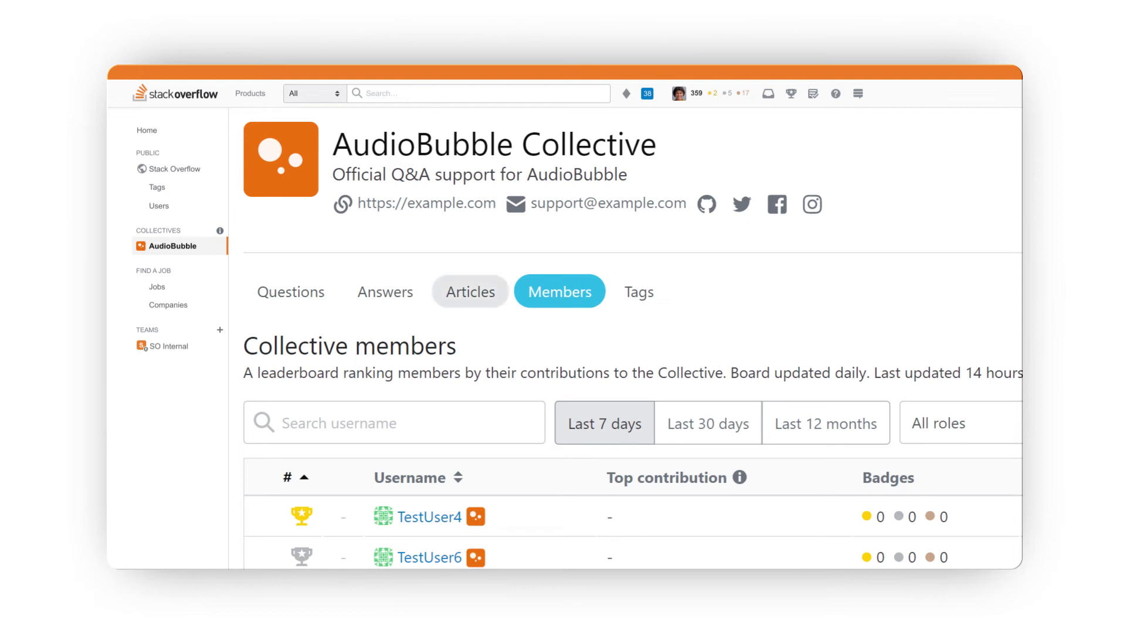
# Show the Articles list of collective-written articles and announcements, sorted by activity
pyautogui.click(471, 292)
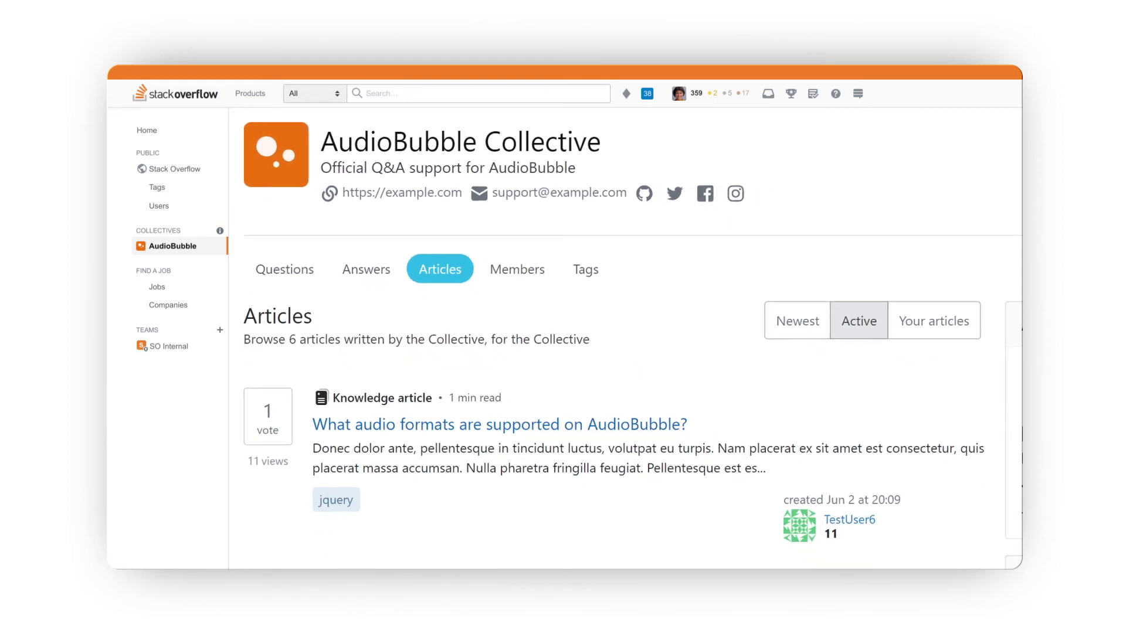
pyautogui.scroll(-3, 615, 339)
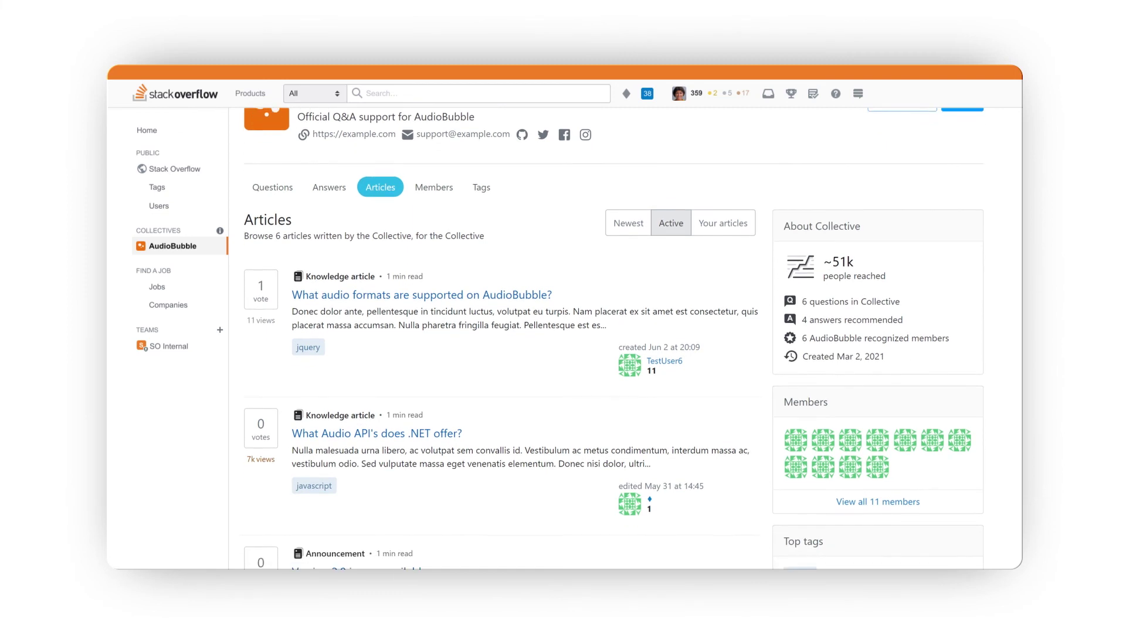
pyautogui.scroll(-2, 615, 339)
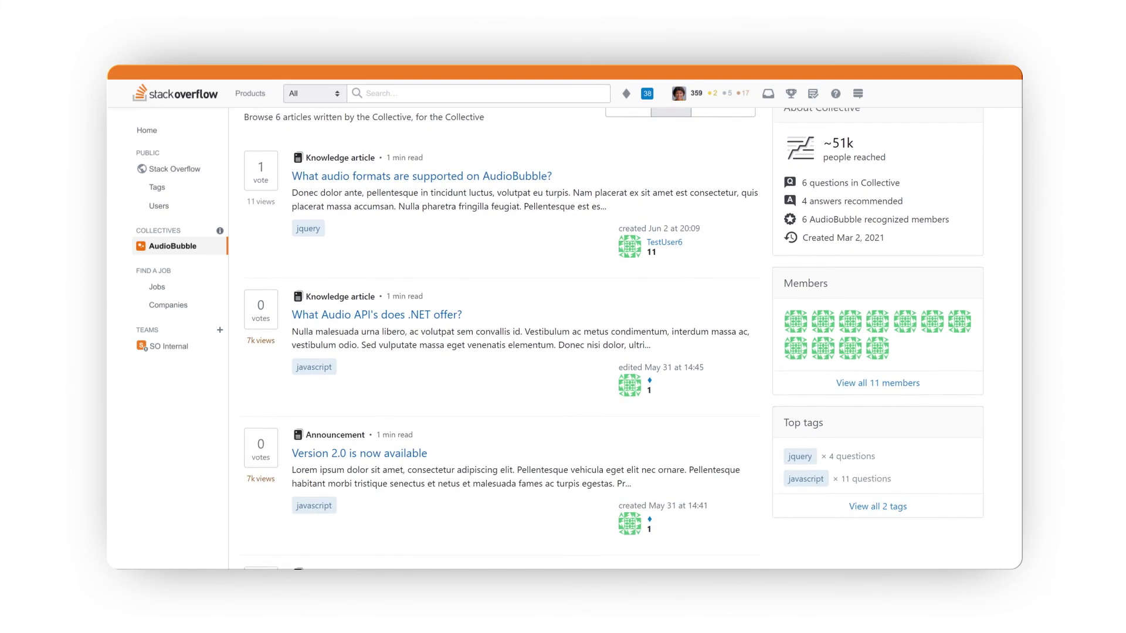